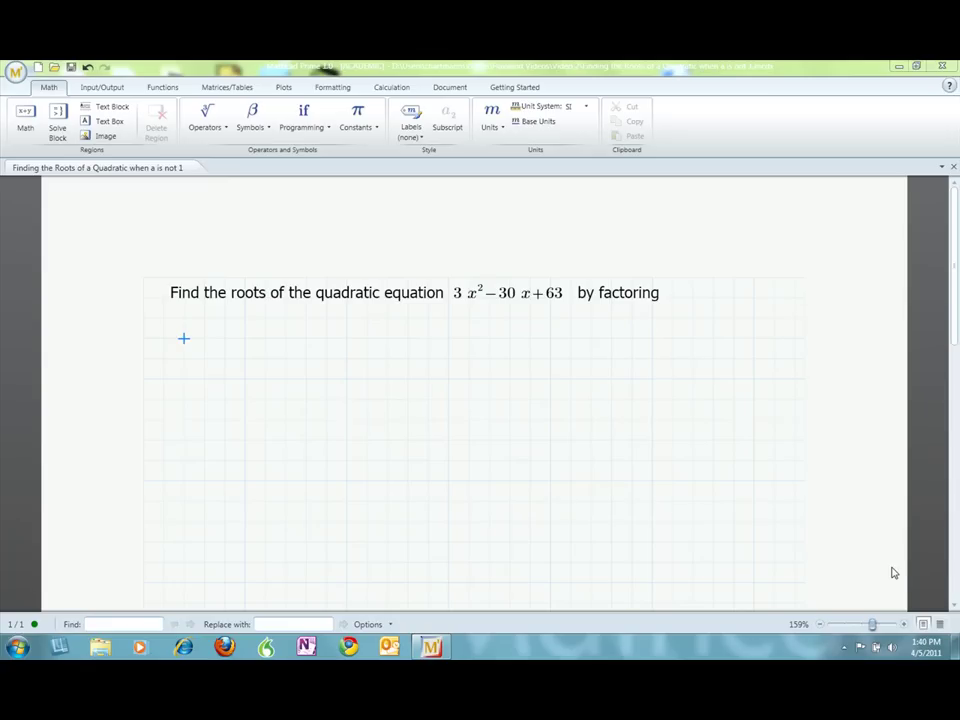
Enter the equation 3x² − 30x + 63 = 0 in a math region below the problem statement
left_click(183, 341)
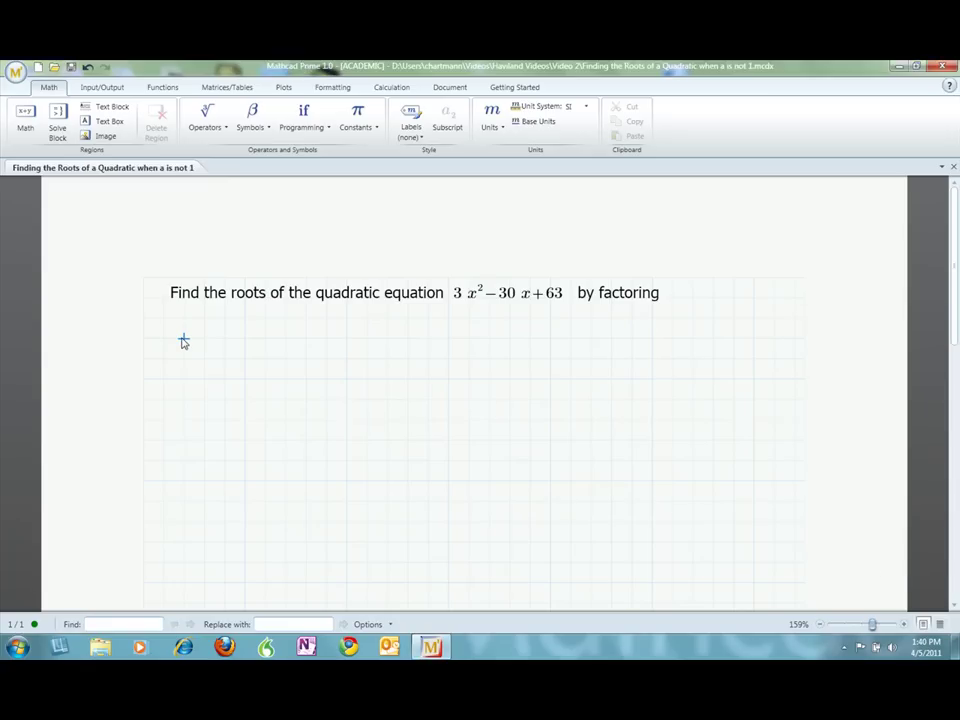
type("3*x^2")
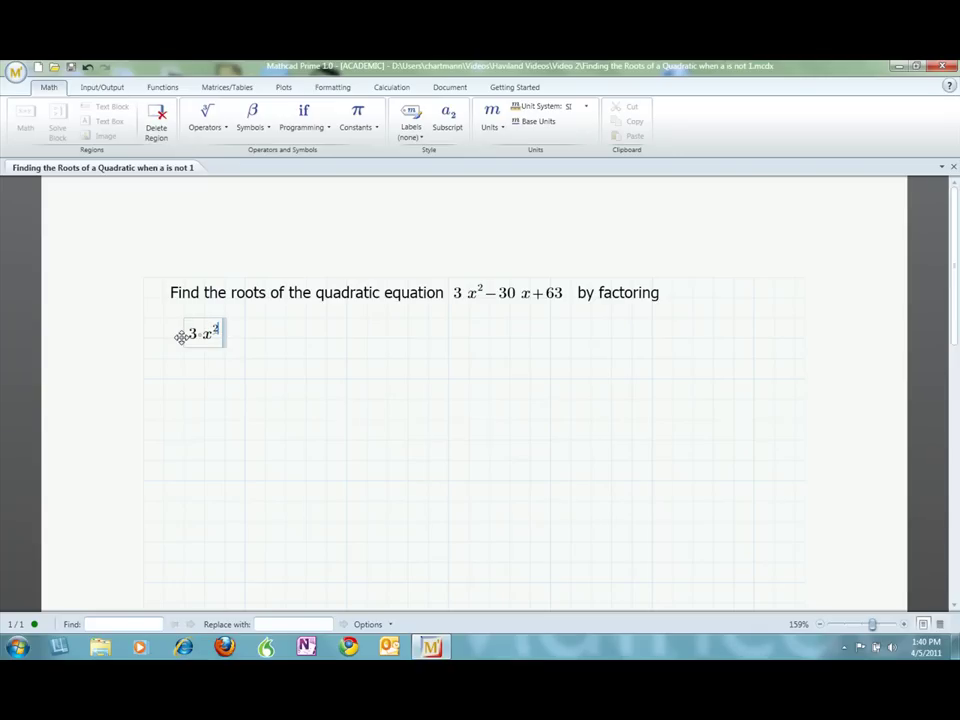
key("space")
type("-30*x+")
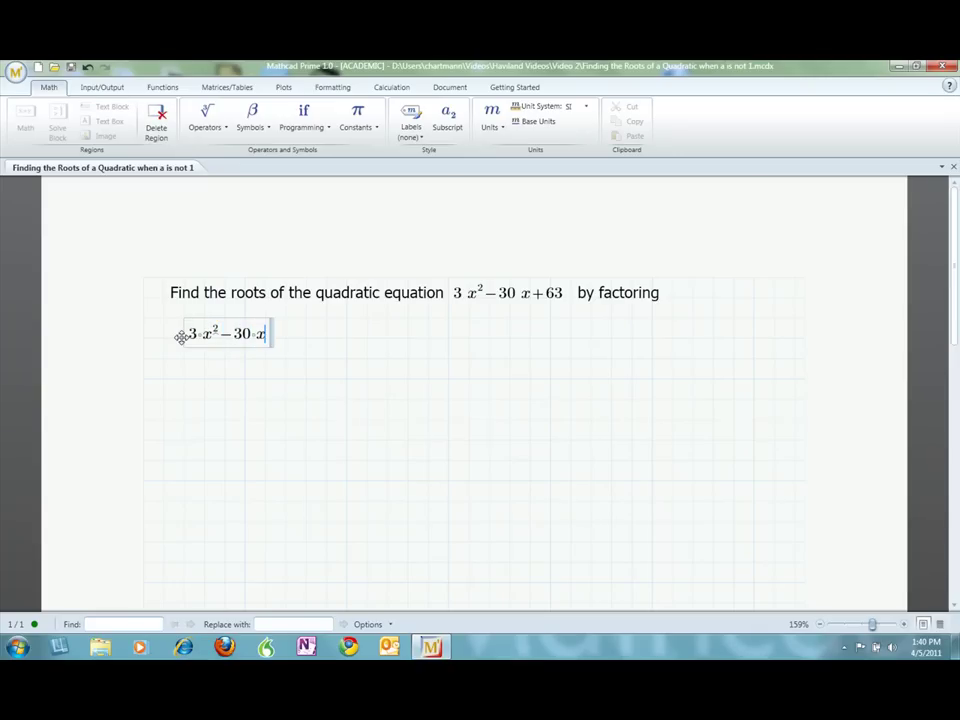
type("63")
key("ctrl+equal")
type("0")
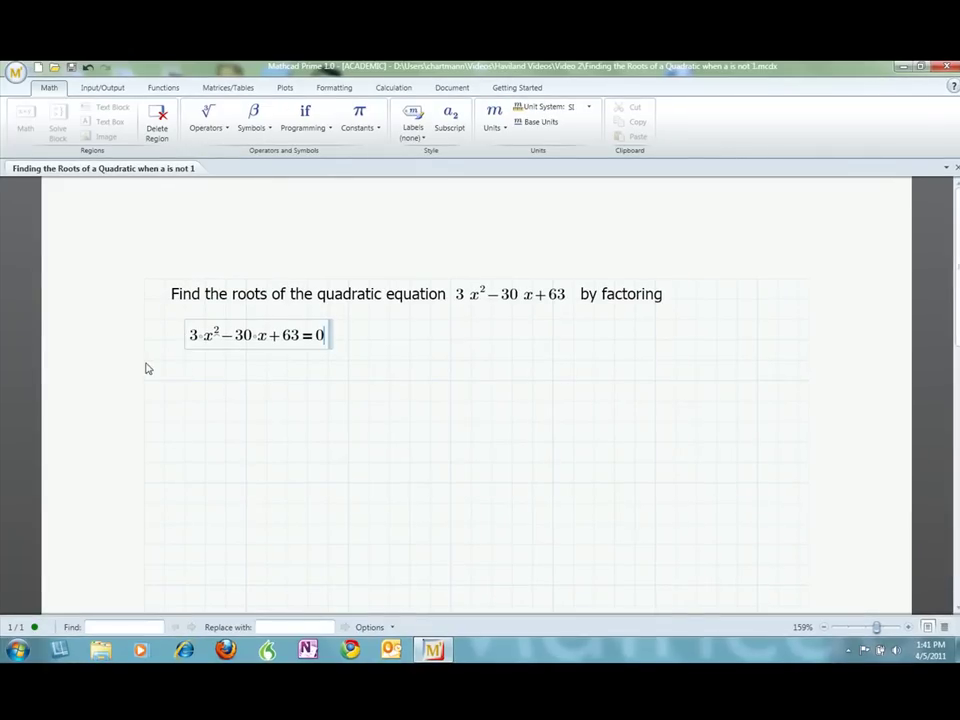
Write the factored-out form 3(x² − 10x + 21) under the equation
left_click(161, 365)
type("3")
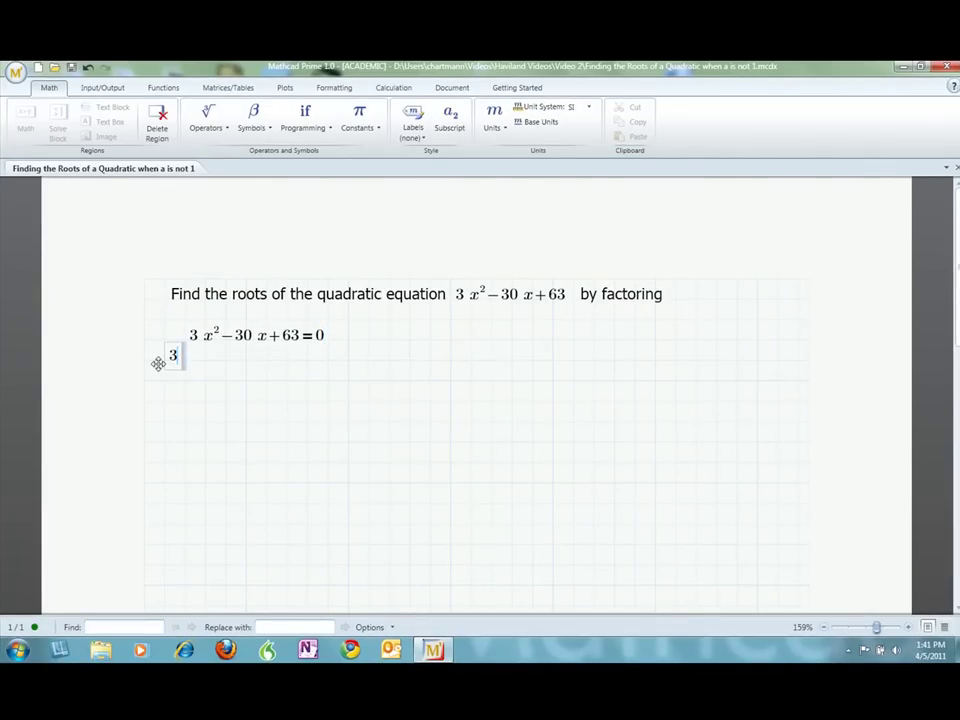
type("*(x^2")
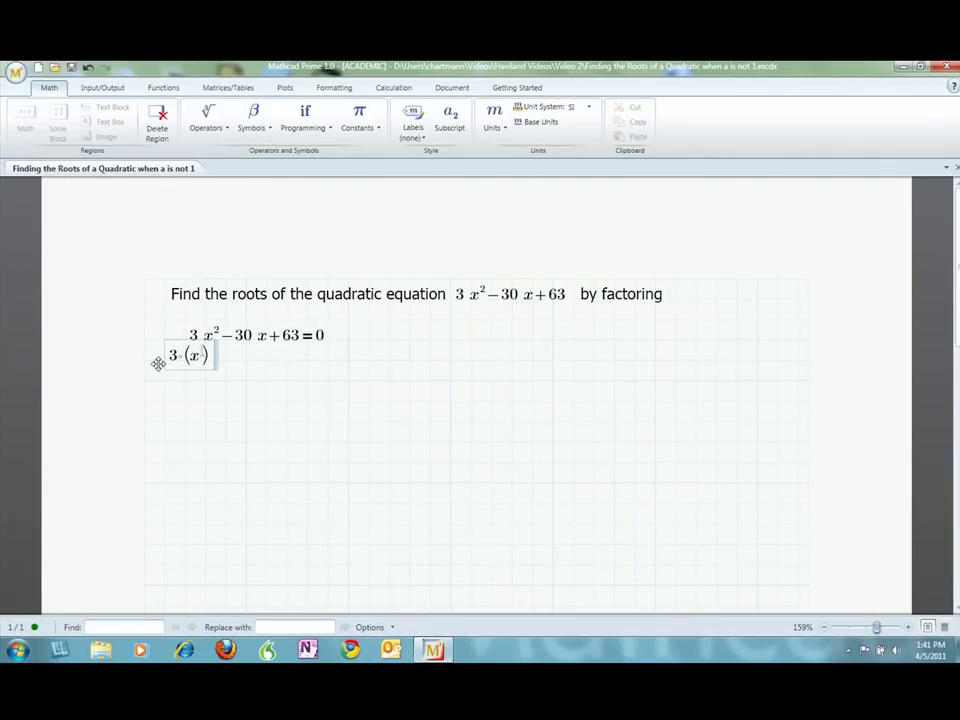
key("Right")
type("-10*x")
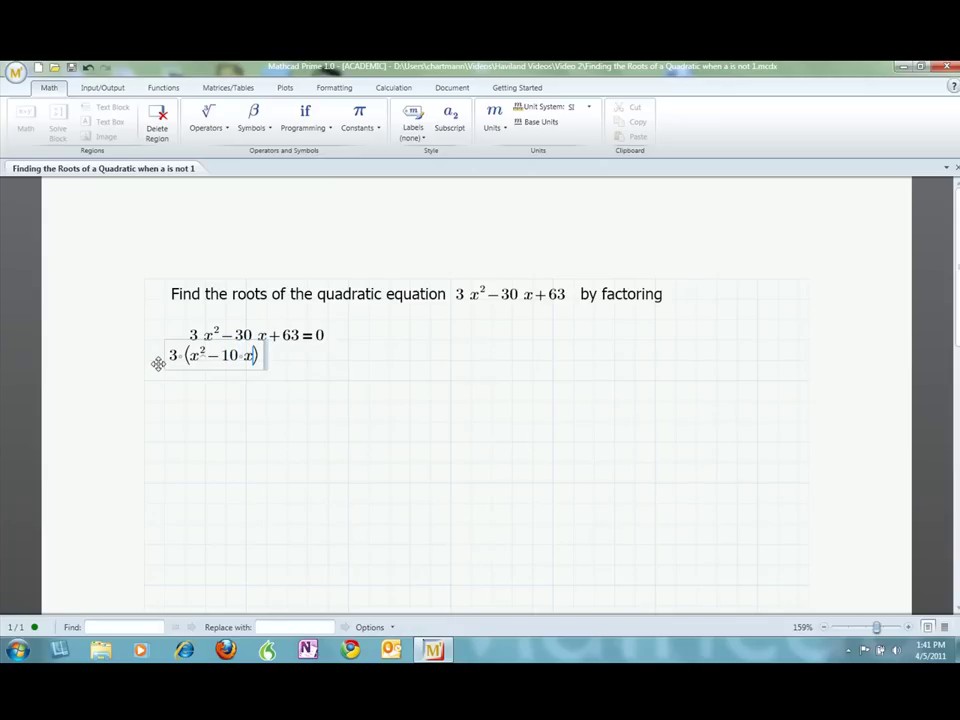
type("+21")
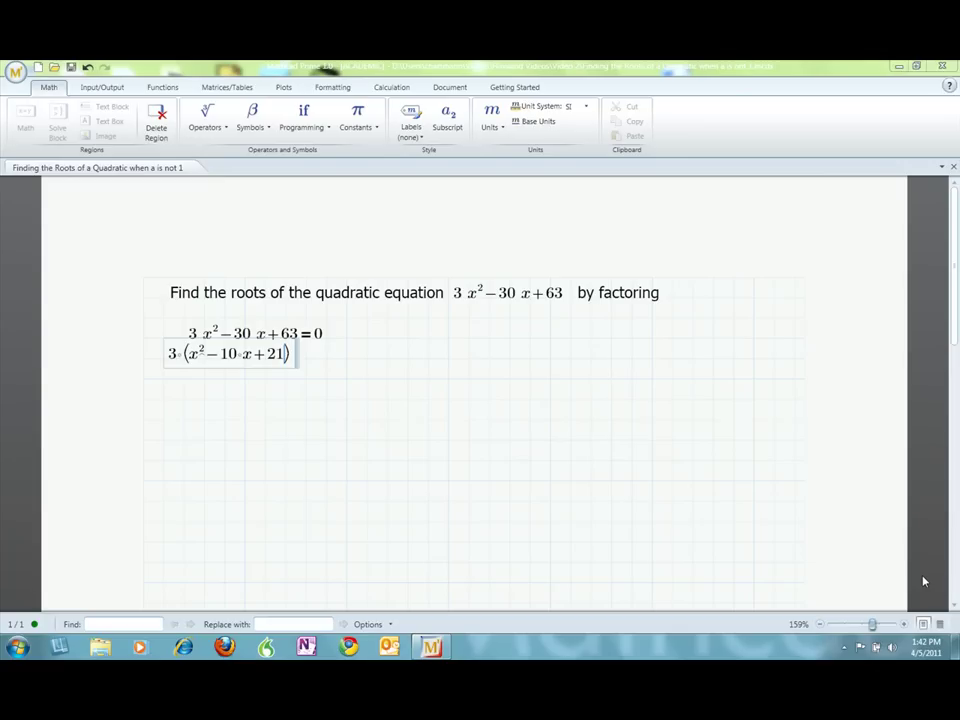
Start a new line below it beginning with 3
left_click(163, 386)
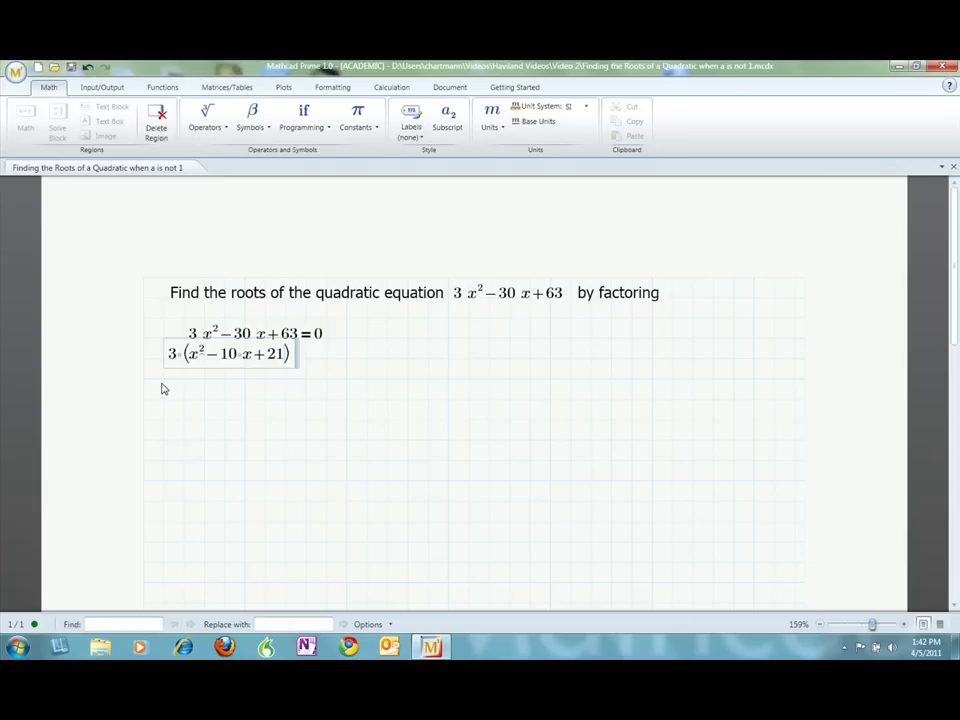
type("3")
left_click(205, 381)
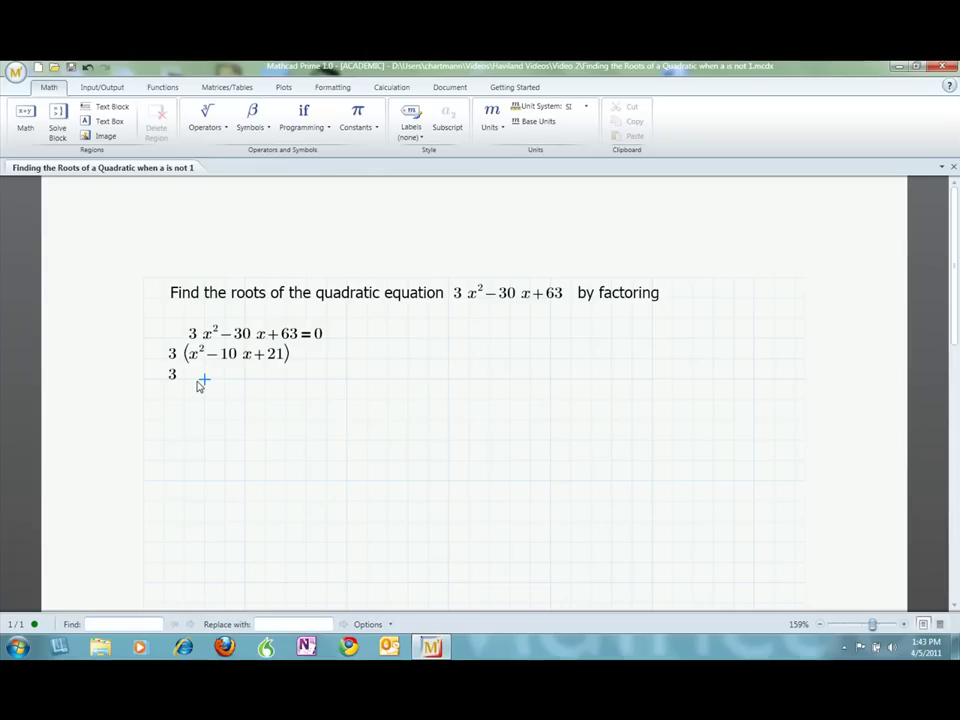
Insert a two-column table to the right of the equations
left_click(367, 341)
left_click(226, 88)
left_click(60, 122)
left_click(78, 193)
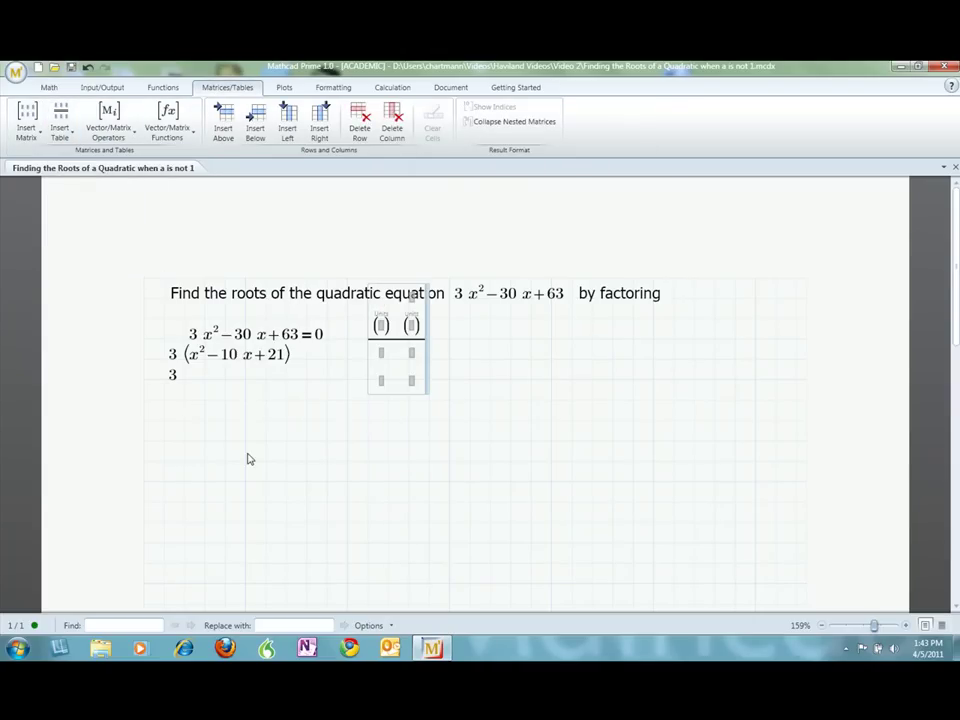
Fill the table with factor pairs −1, −21 and −3, −7, marking −3, −7 as chosen
left_click(384, 370)
type("-1")
key("Tab")
type("-21")
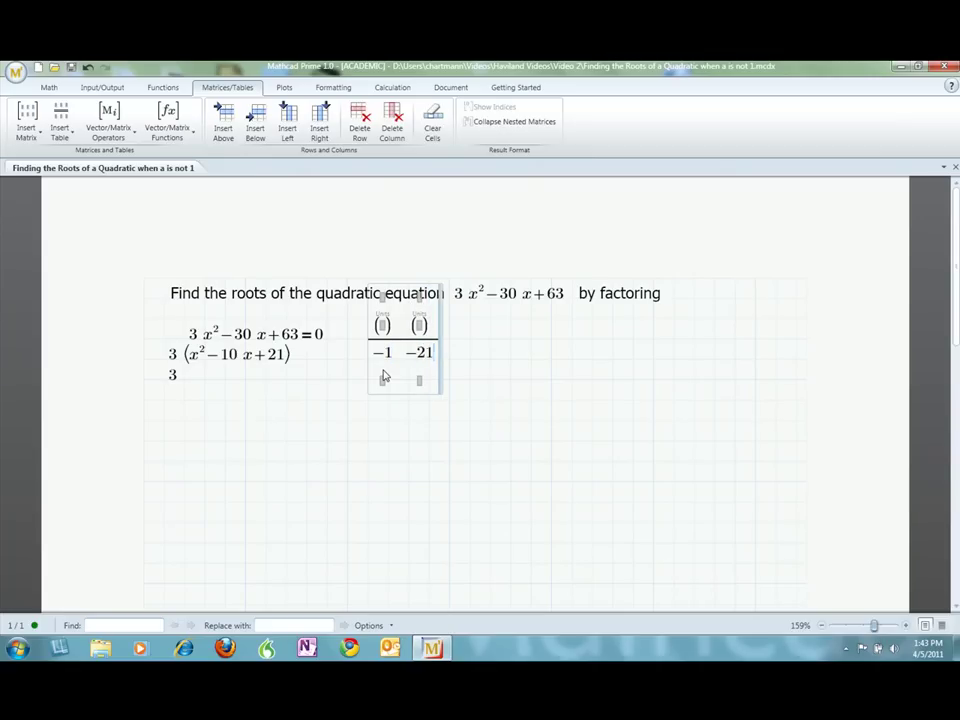
left_click(385, 383)
type("-3")
key("Tab")
type("-7")
left_click_drag(433, 386, 381, 386)
Complete the third line as 3(x − 3)(x − 7)
left_click(184, 380)
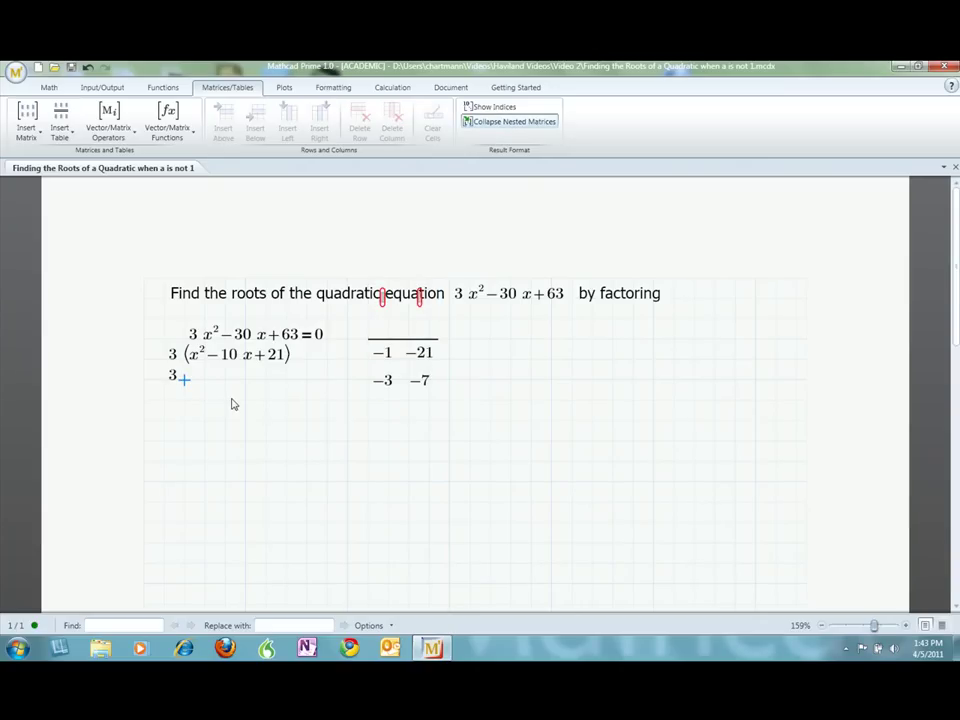
type("(x-3")
key("Right")
type("(x-7")
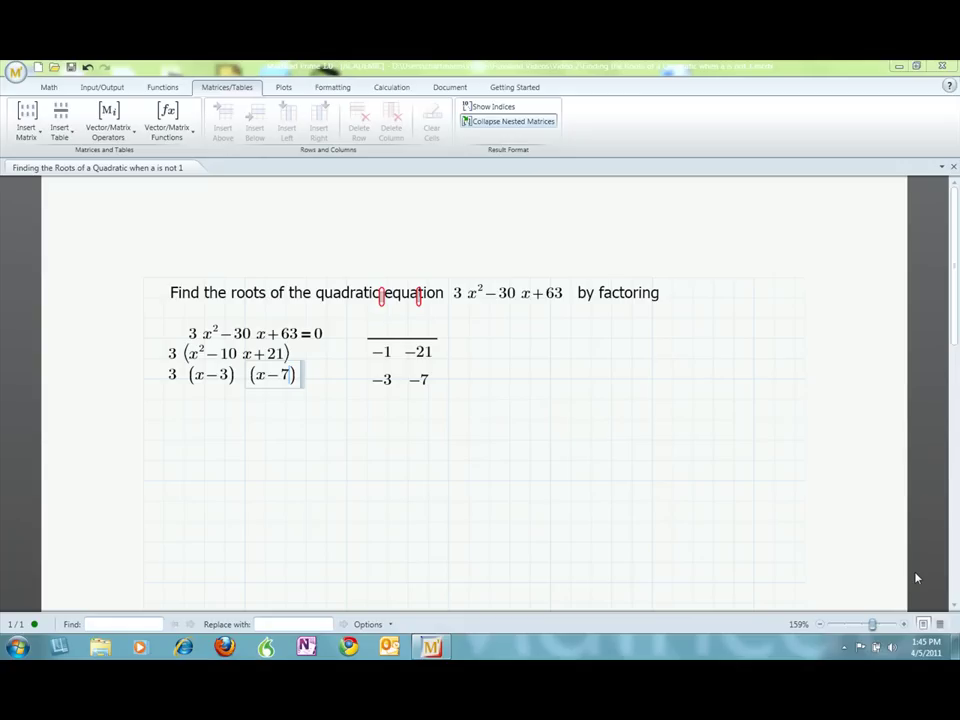
Below the factored form, write x − 3 = 0 with x = 3 beneath it
left_click(164, 400)
type("x-3")
key("ctrl+equal")
type("0")
key("Return")
type("x")
key("ctrl+equal")
type("3")
key("Right")
Beside it, write x − 7 = 0 with x = 7 beneath it
key("Up")
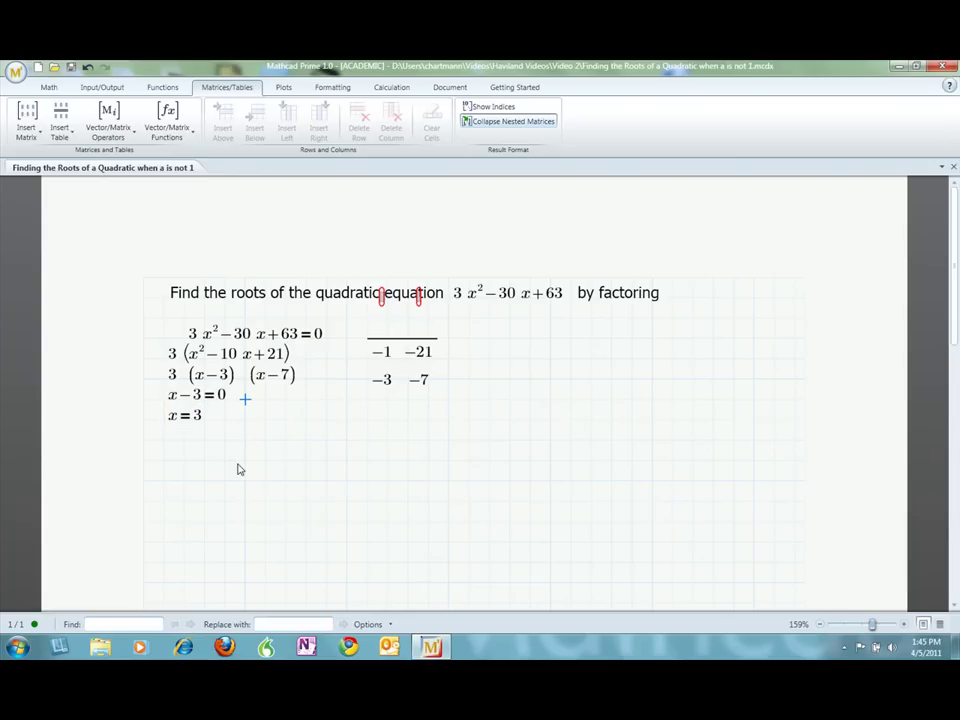
type("x-7")
key("ctrl+equal")
type("0")
key("Return")
type("x")
key("ctrl+equal")
type("7")
left_click_drag(290, 478, 161, 416)
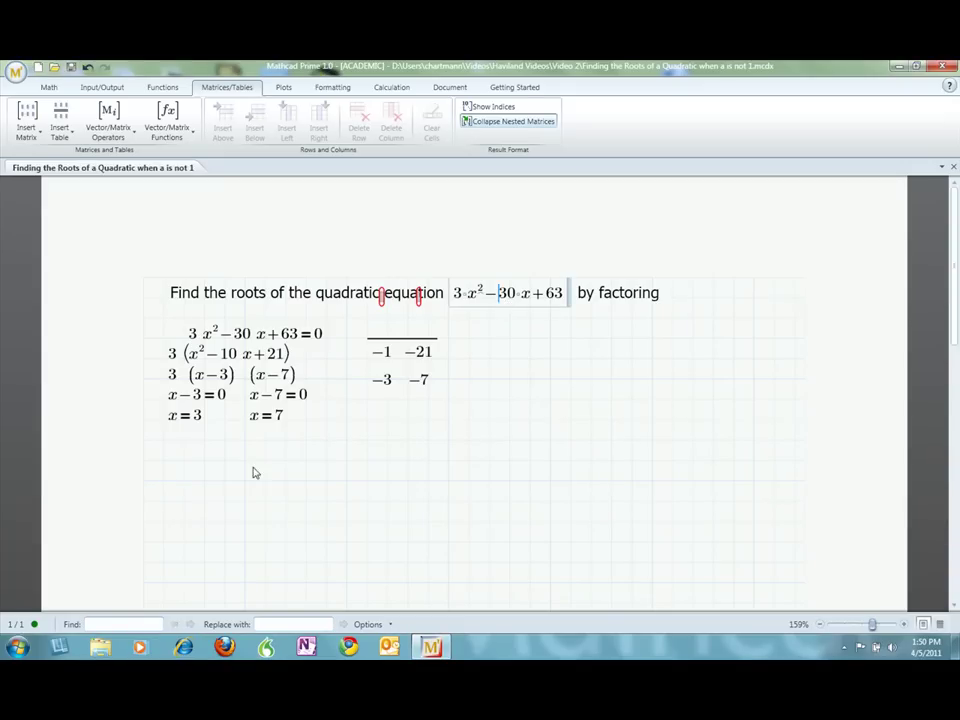
Define f(x) := 3x² − 30x + 63 and evaluate f(3) and f(7), both giving 0
type("f(x")
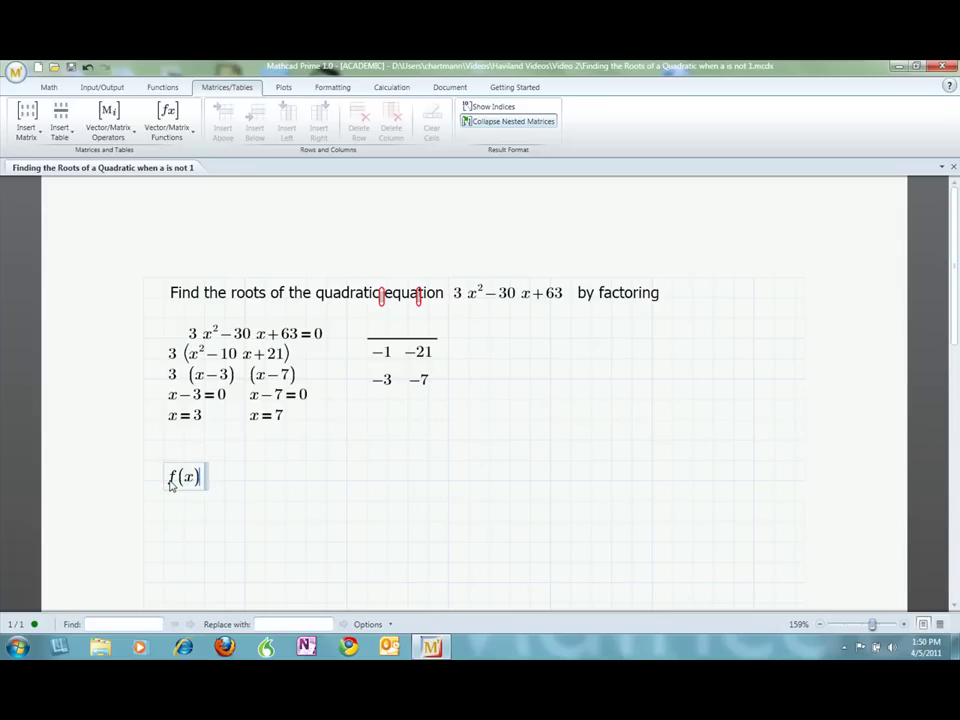
type(":=3·x^2−30·x+6")
type("3*x^2 -30*x+63")
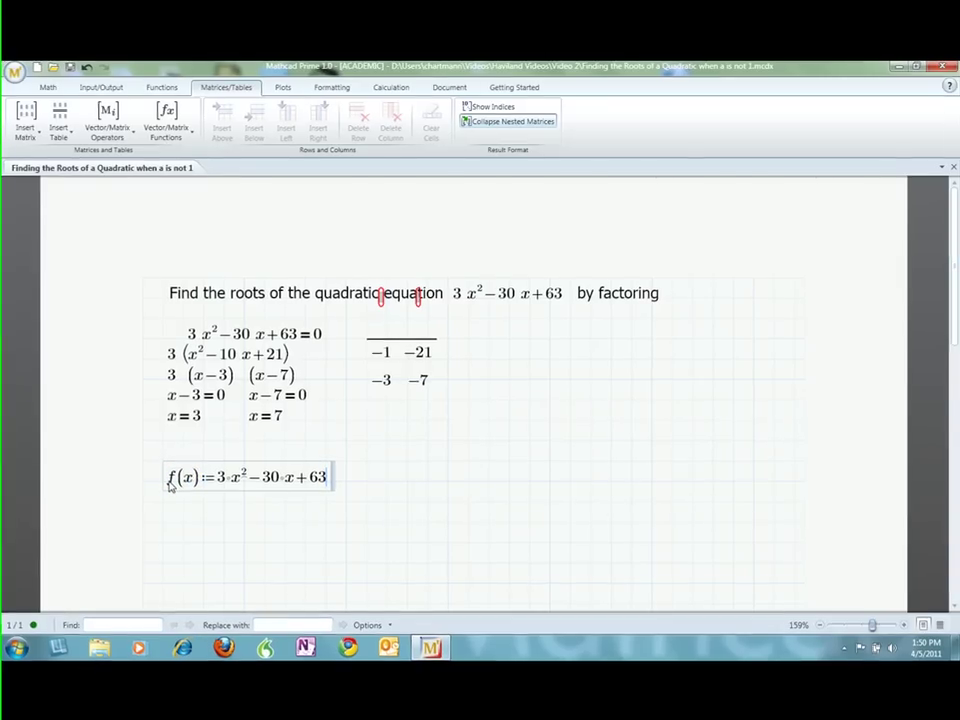
left_click(159, 513)
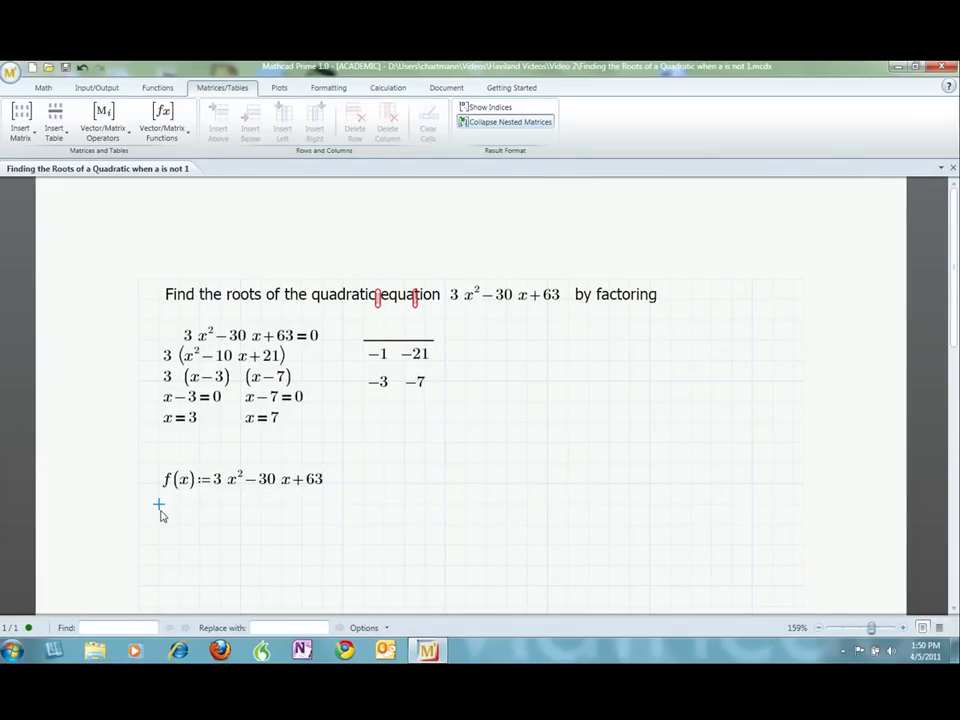
type("f(3)")
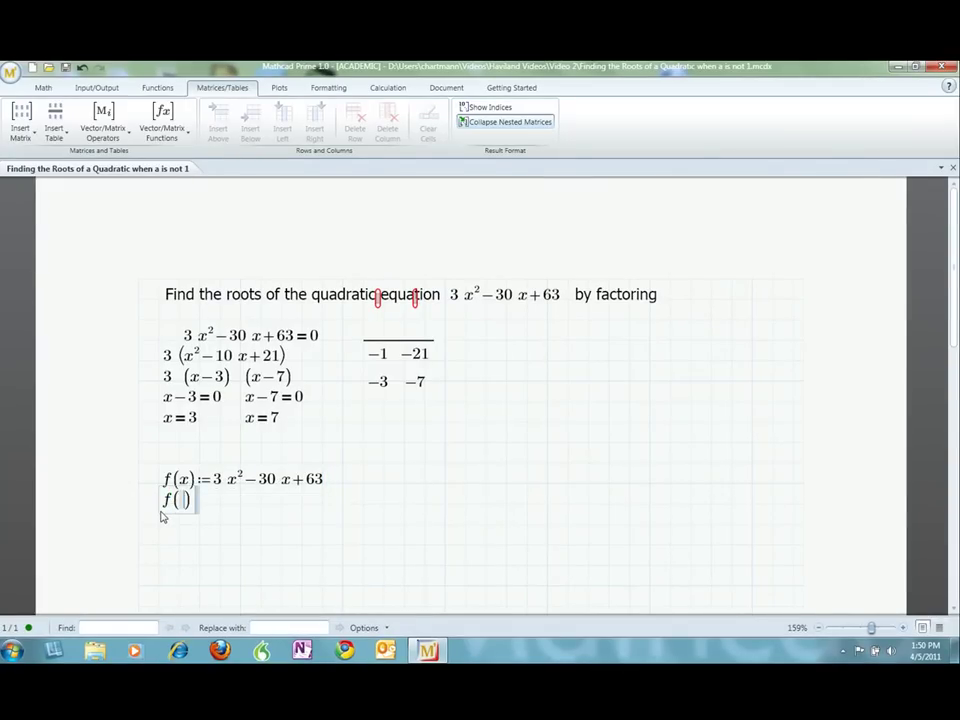
type("=0")
left_click(160, 516)
type("f(7)=")
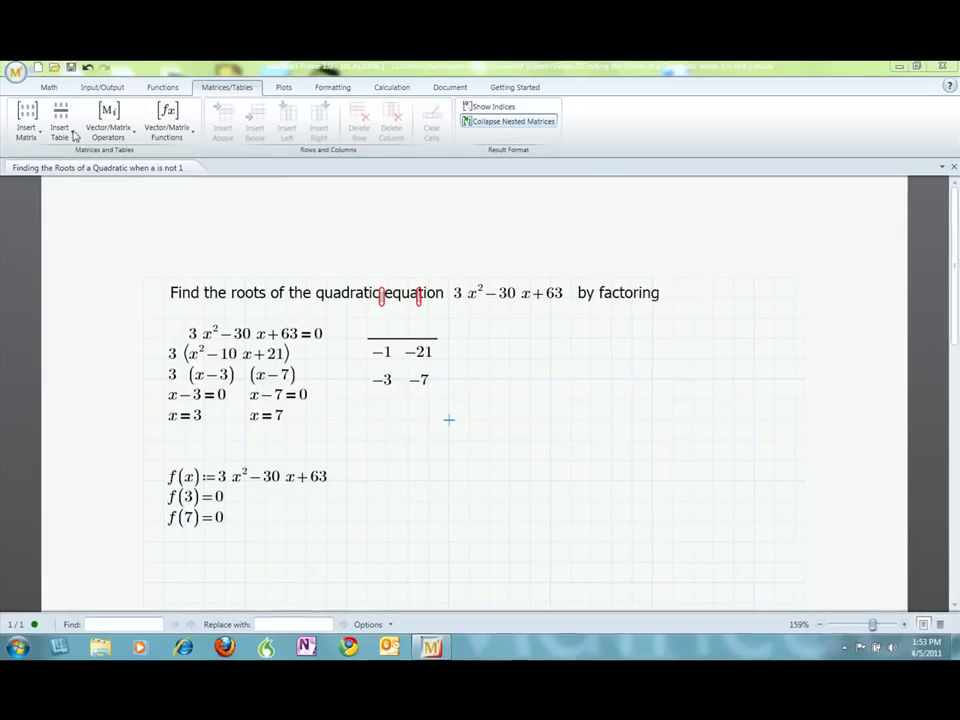
Insert an empty XY plot from the Plots tools
left_click(286, 87)
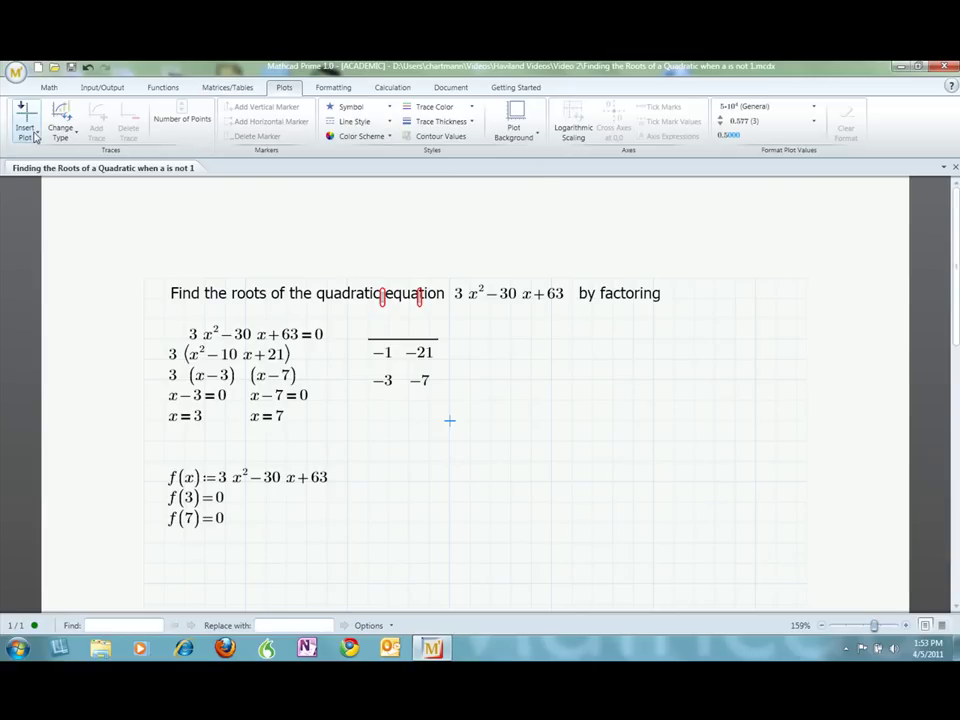
left_click(25, 120)
left_click(45, 155)
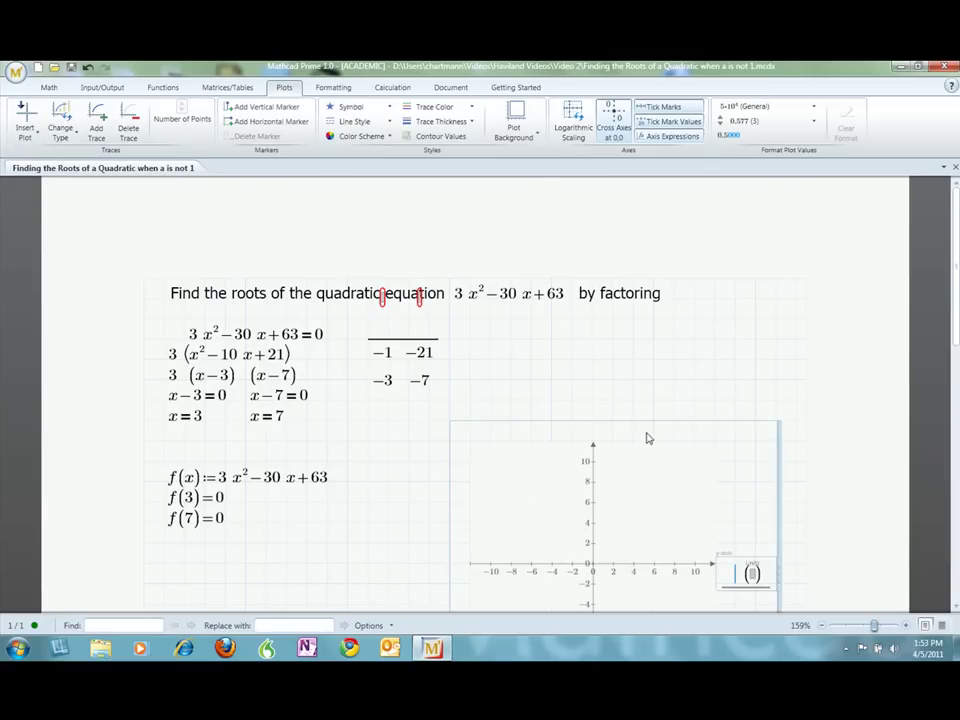
Paste a copy of the f(x) definition above the plot
left_click(514, 392)
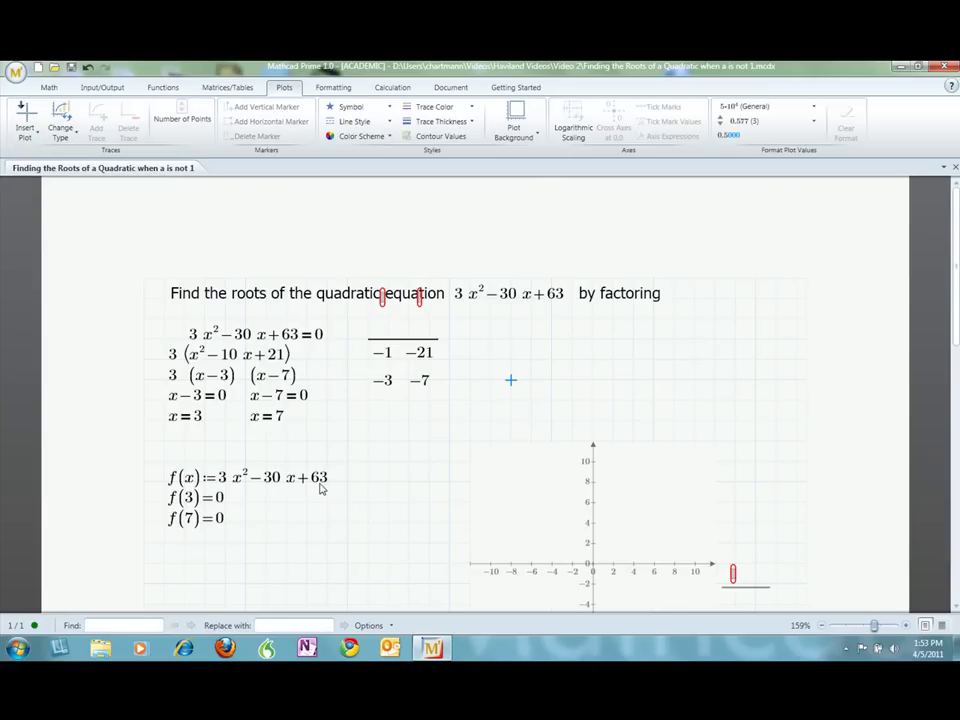
left_click(320, 481)
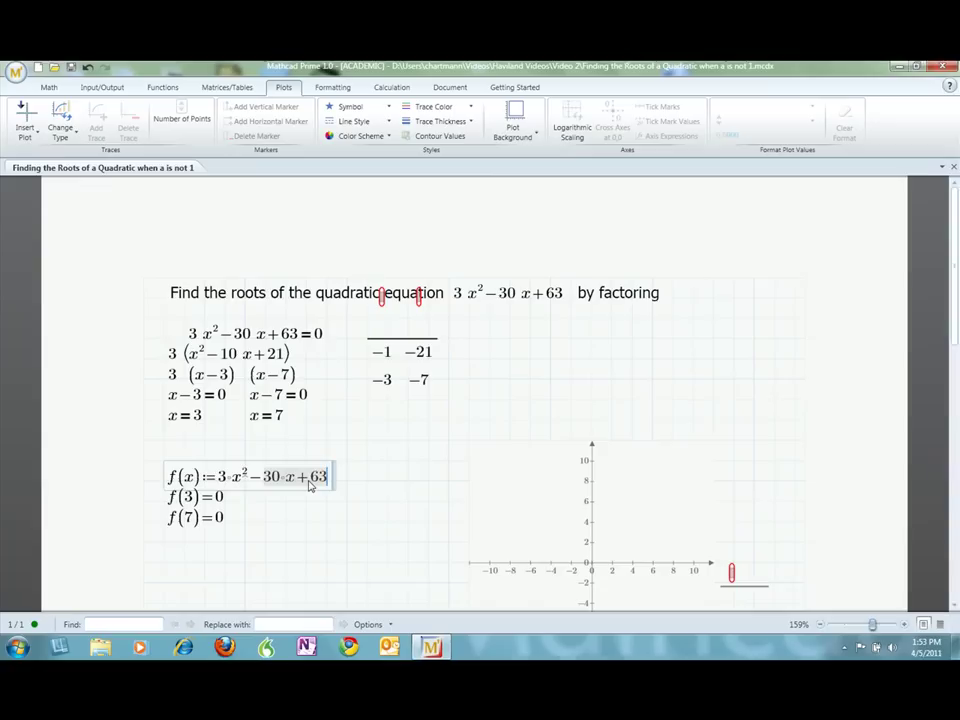
left_click(508, 399)
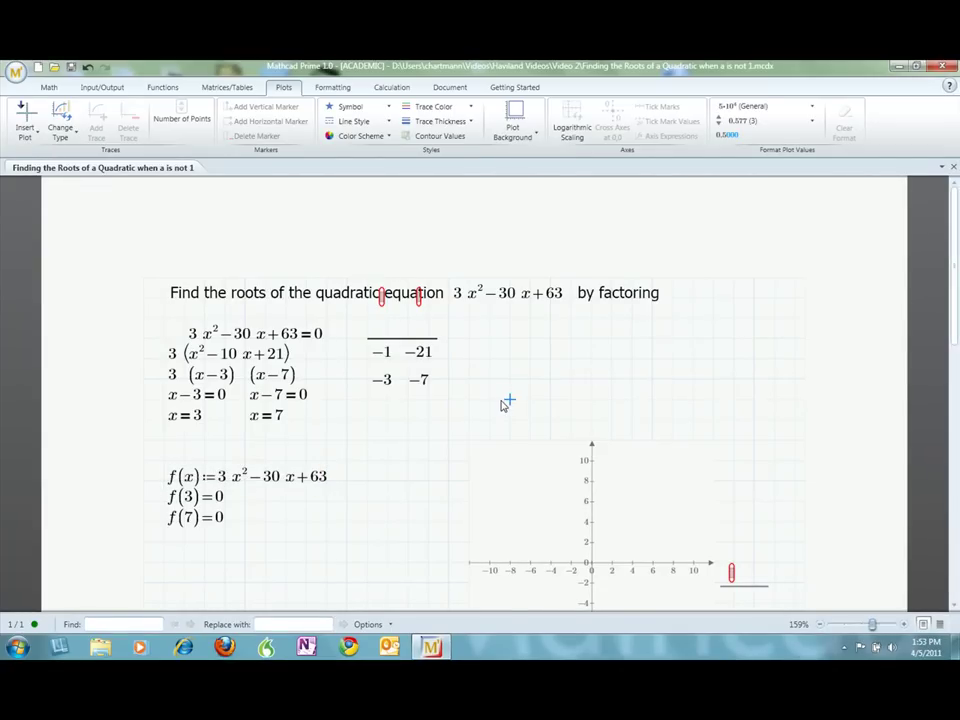
key("ctrl+v")
Set the plot axes to f(x) versus x so the parabola draws
scroll(744, 414, "down", 1)
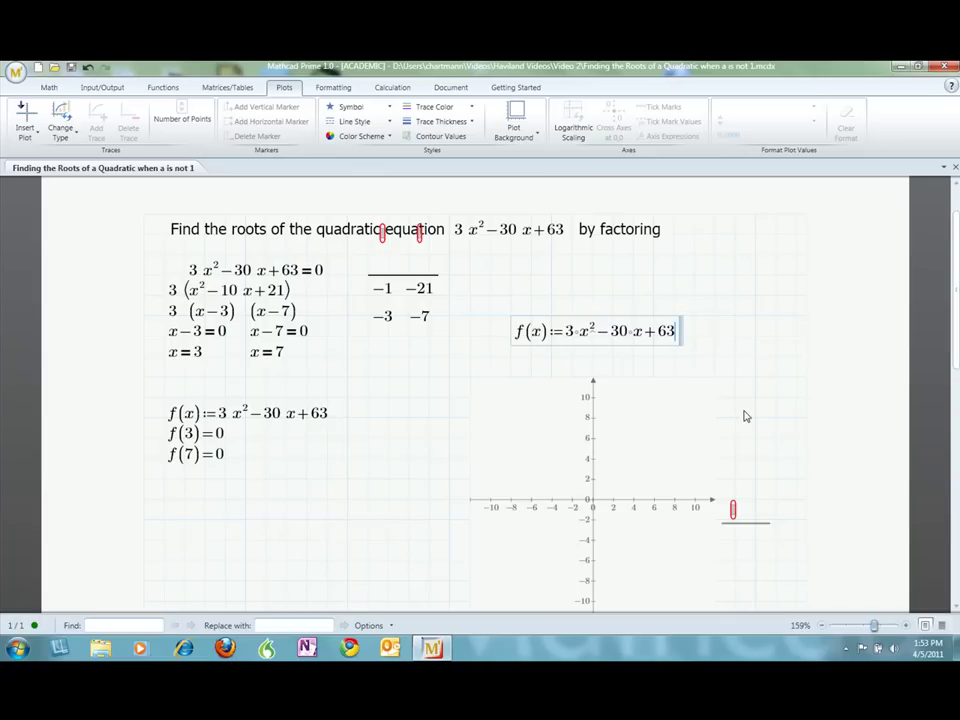
left_click(733, 508)
type("f(x")
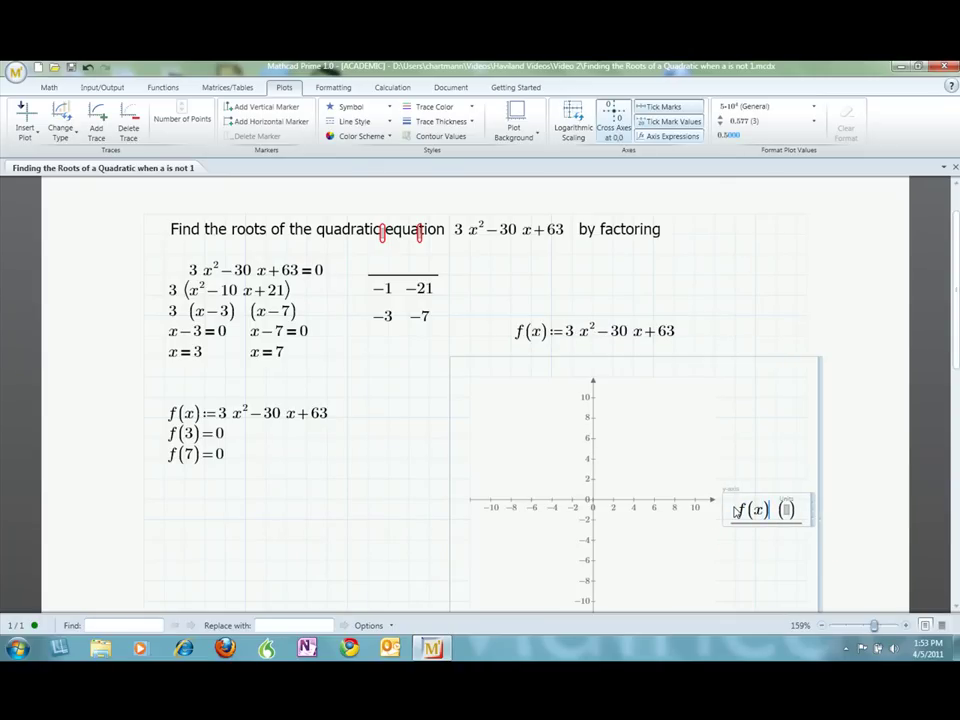
scroll(641, 461, "down", 2)
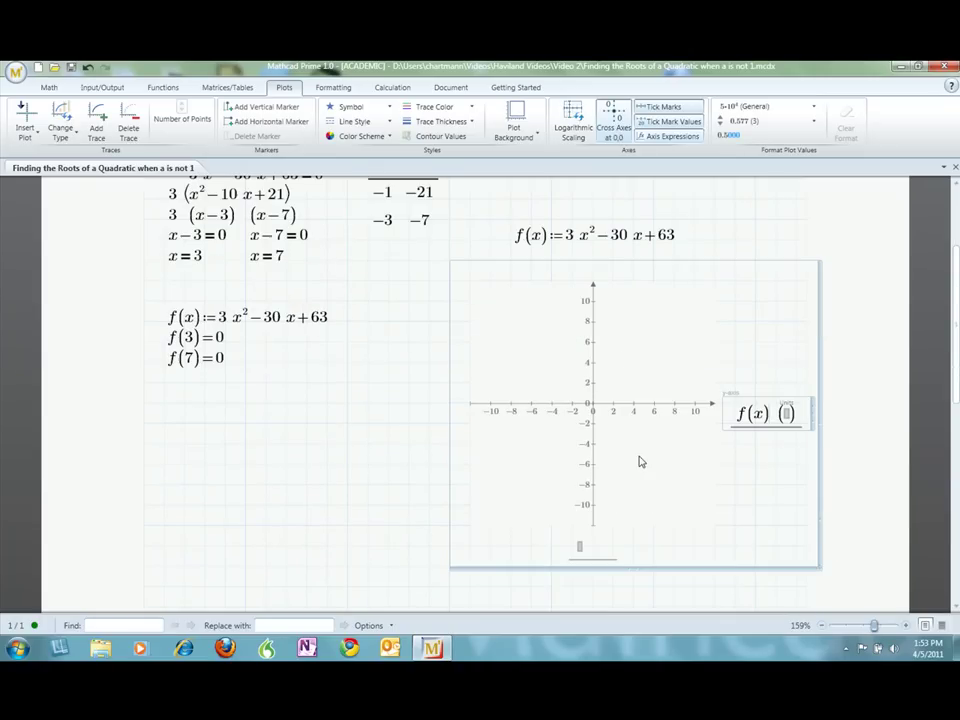
left_click(579, 547)
type("x")
left_click(348, 485)
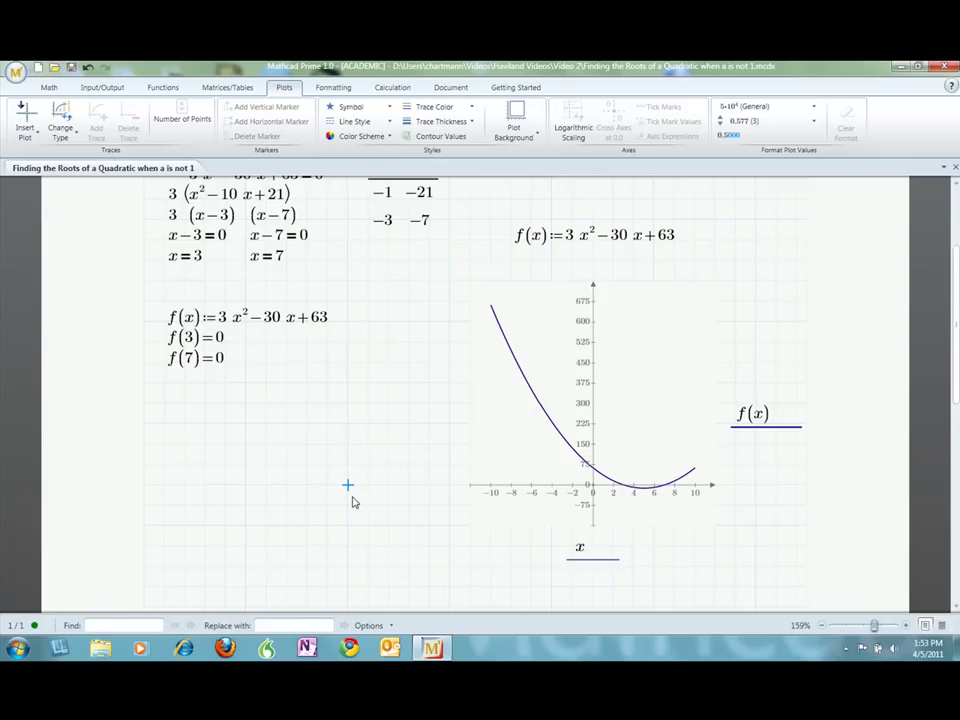